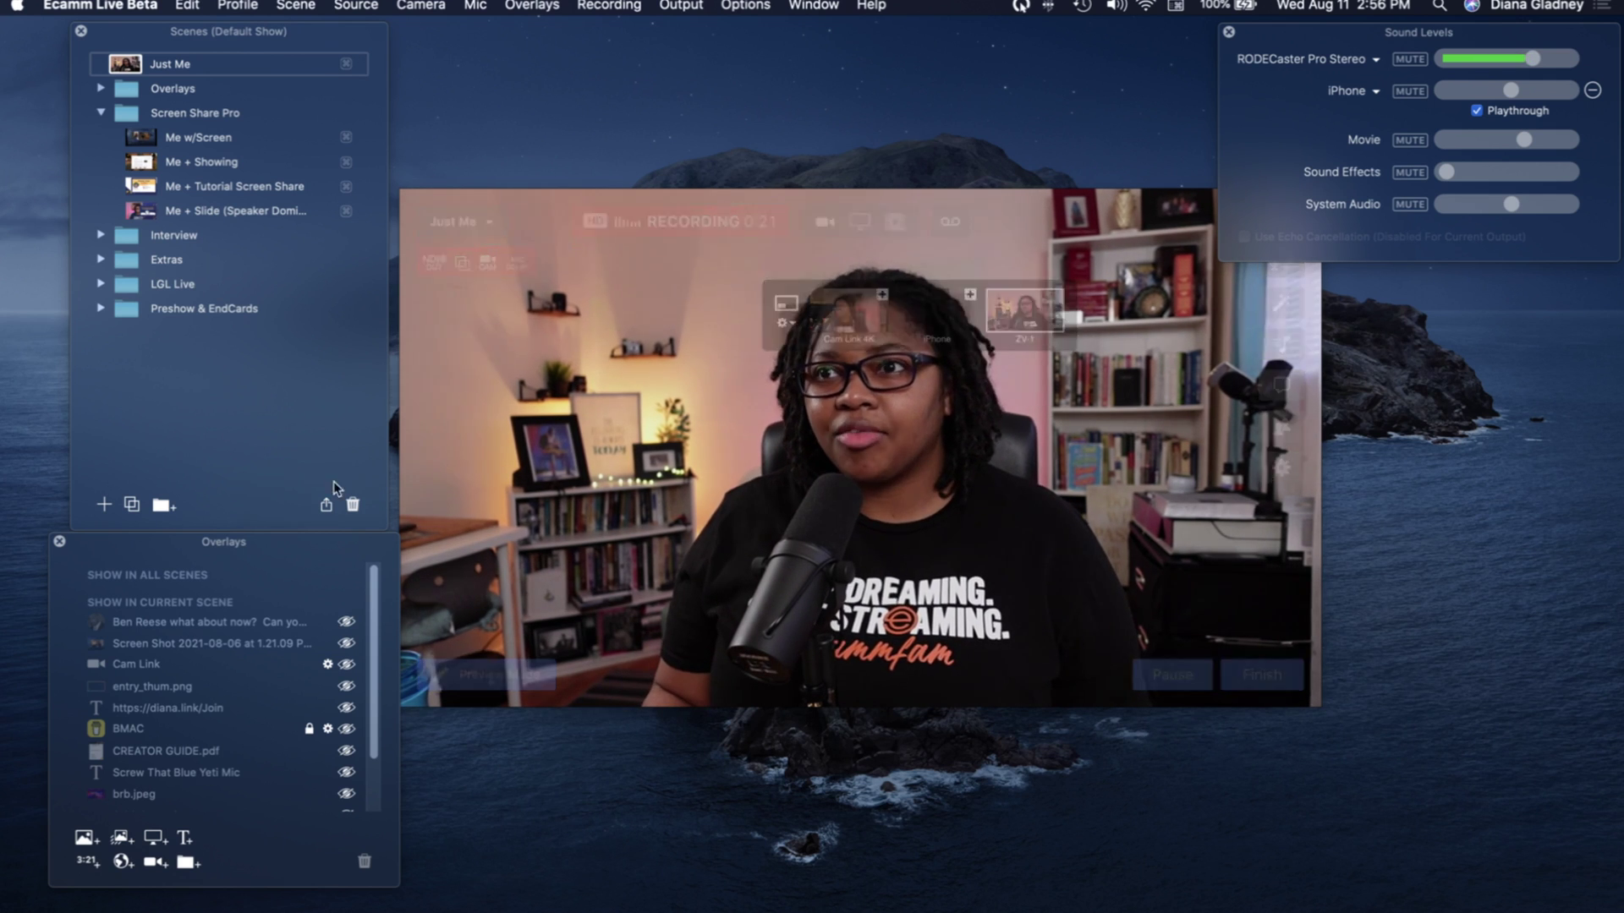
- Return to Just Me, search Help for 'hide', and choose Hide Main Window Controls
{"action": "left_click", "coordinate": [139, 139]}
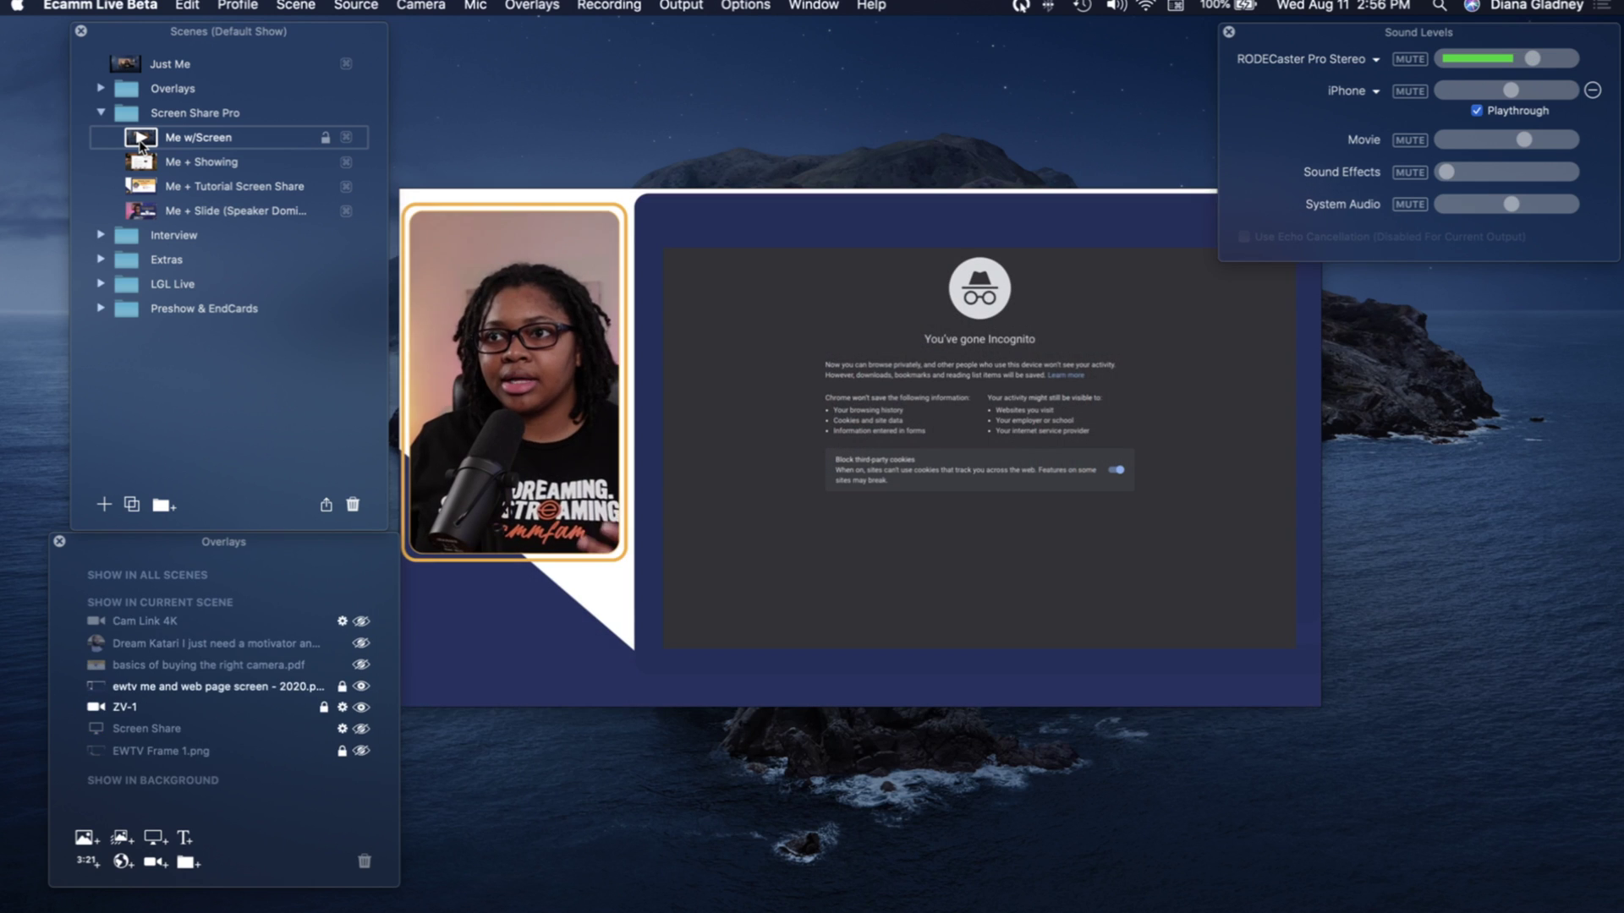
{"action": "mouse_move", "coordinate": [762, 508]}
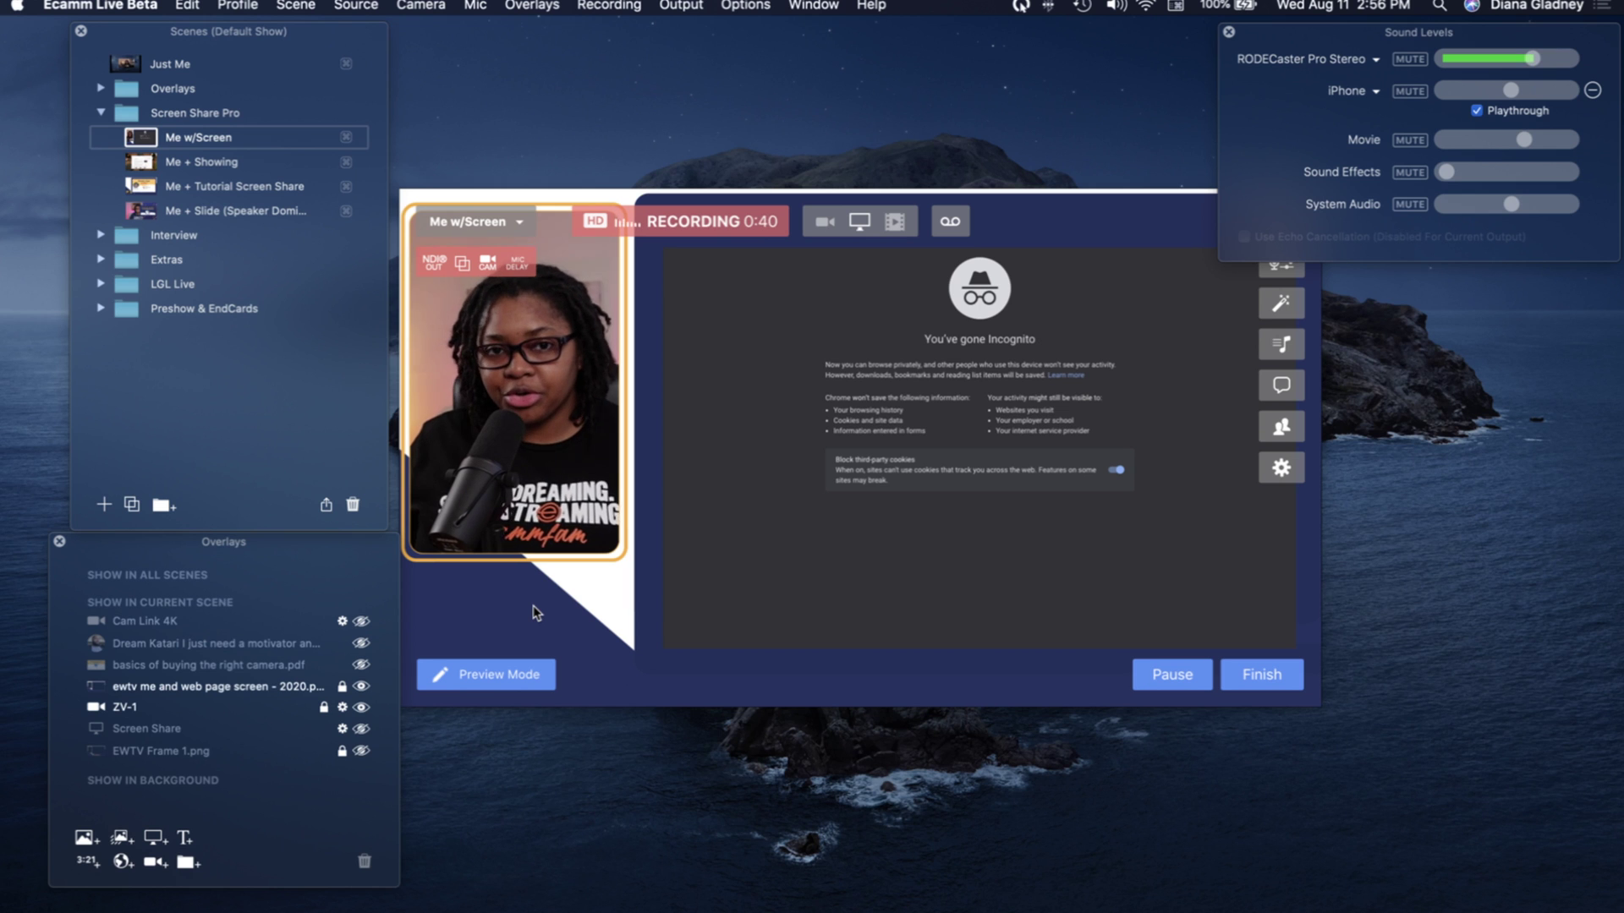
{"action": "key", "text": "super+1"}
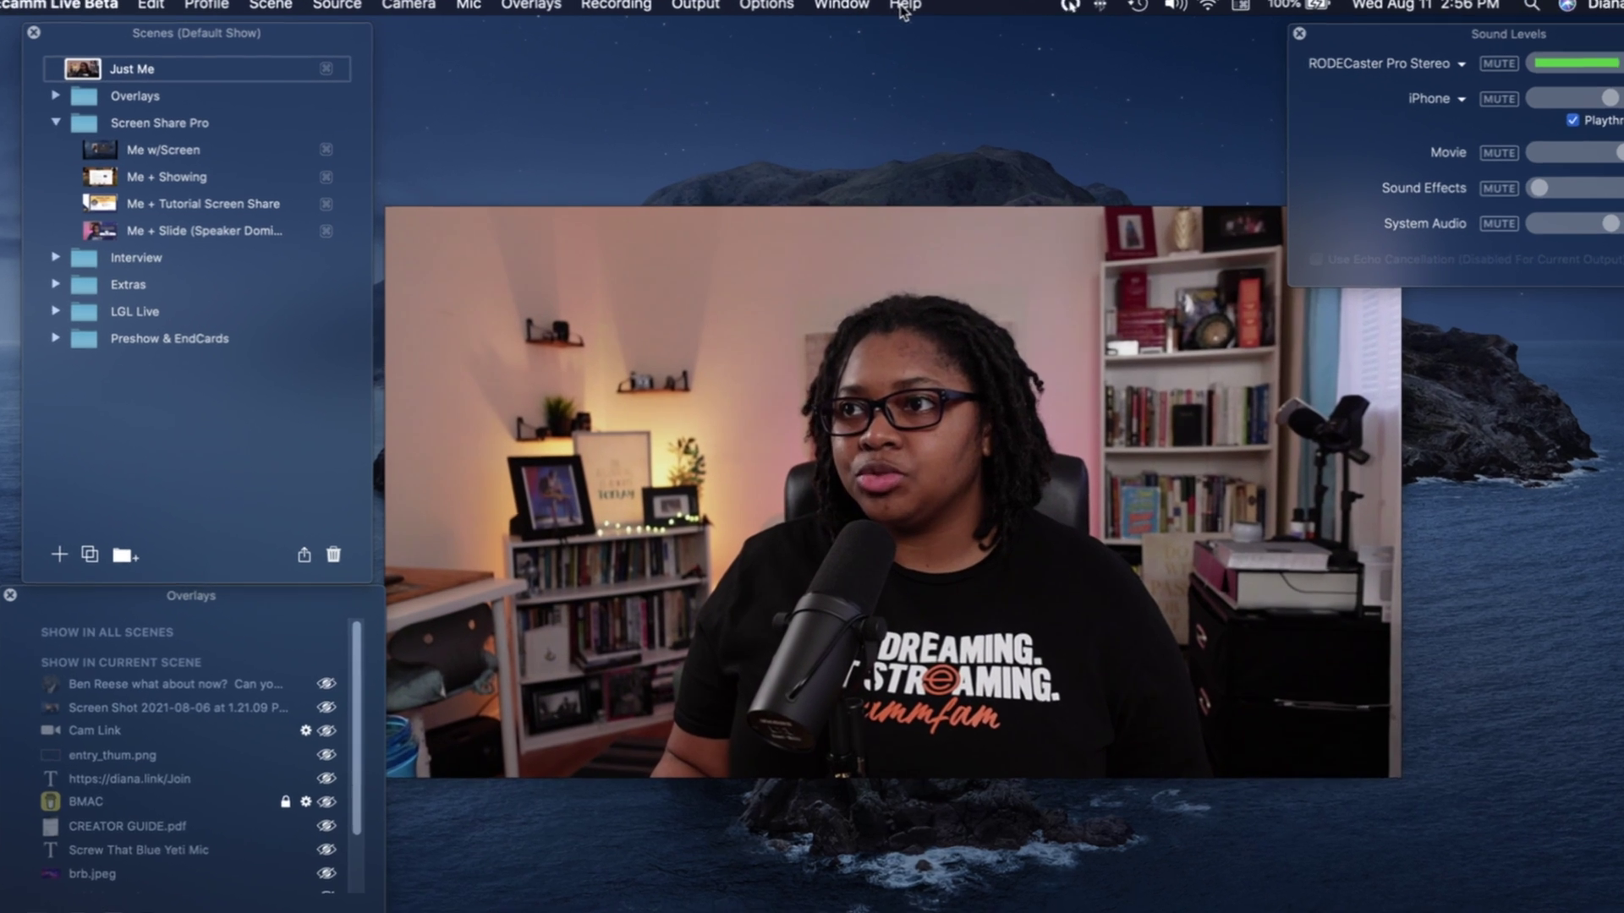
{"action": "left_click", "coordinate": [870, 6]}
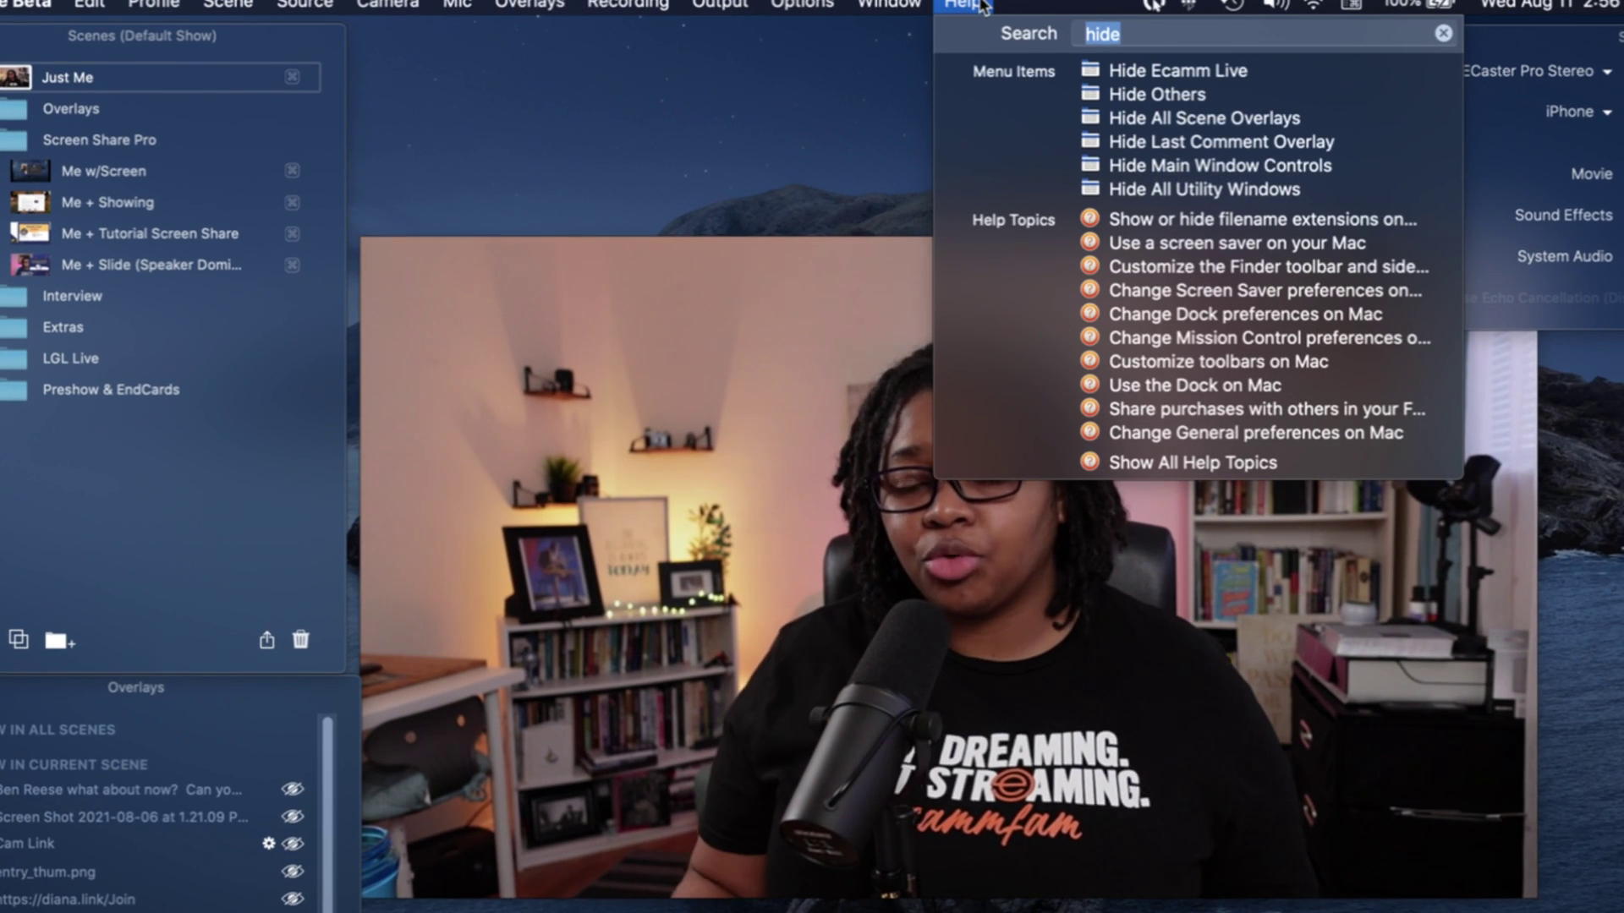
{"action": "left_click", "coordinate": [981, 7]}
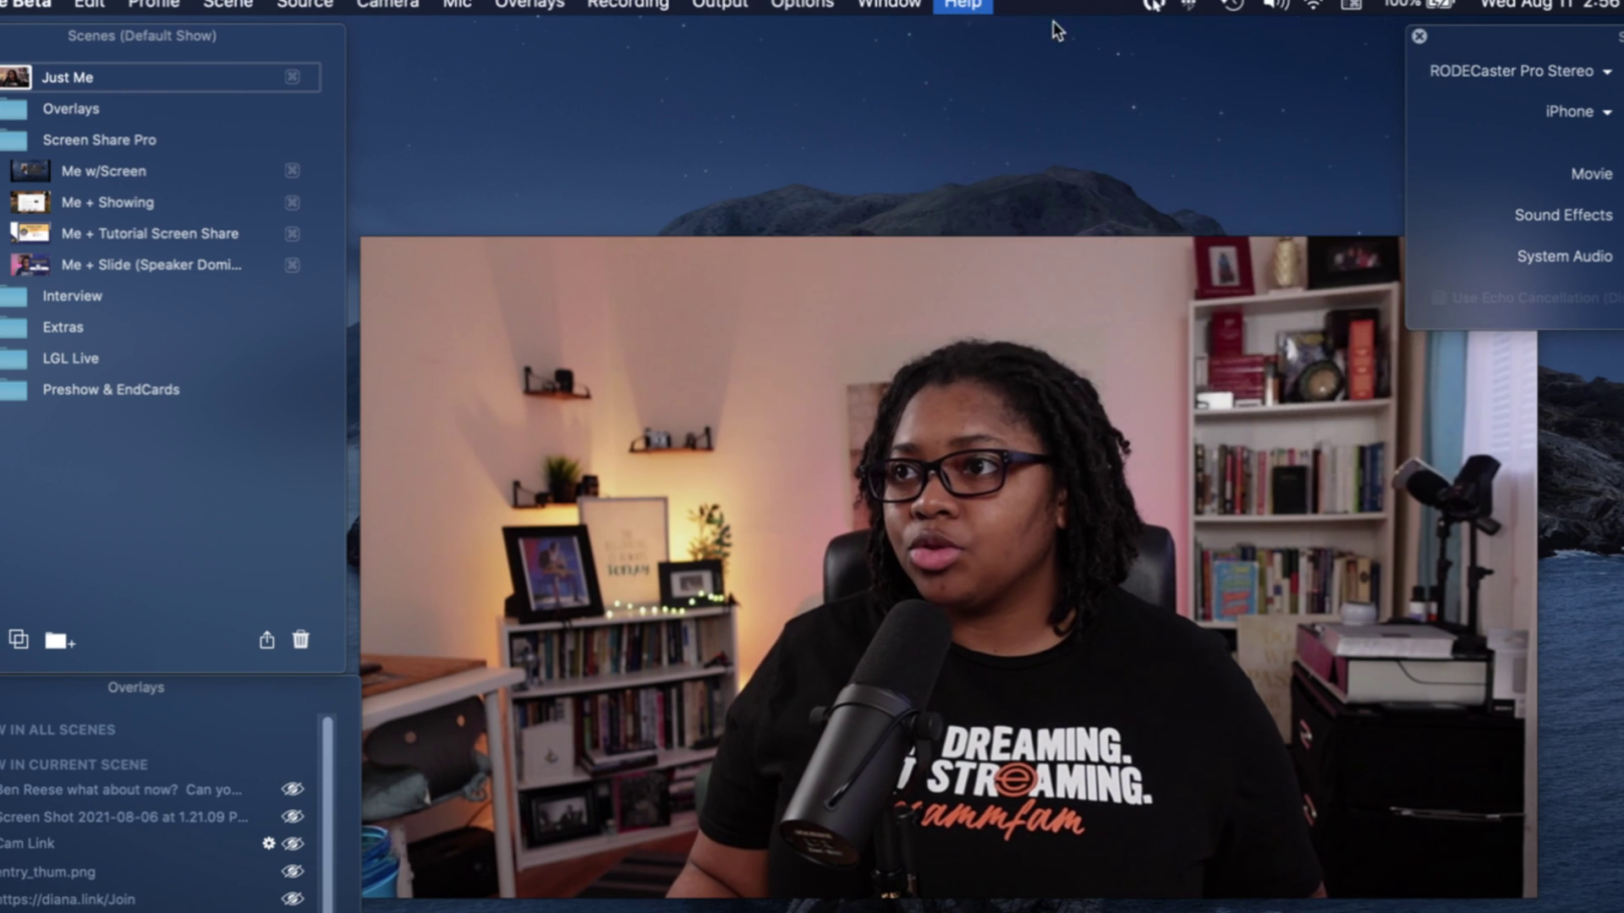
{"action": "key", "text": "super+shift+slash"}
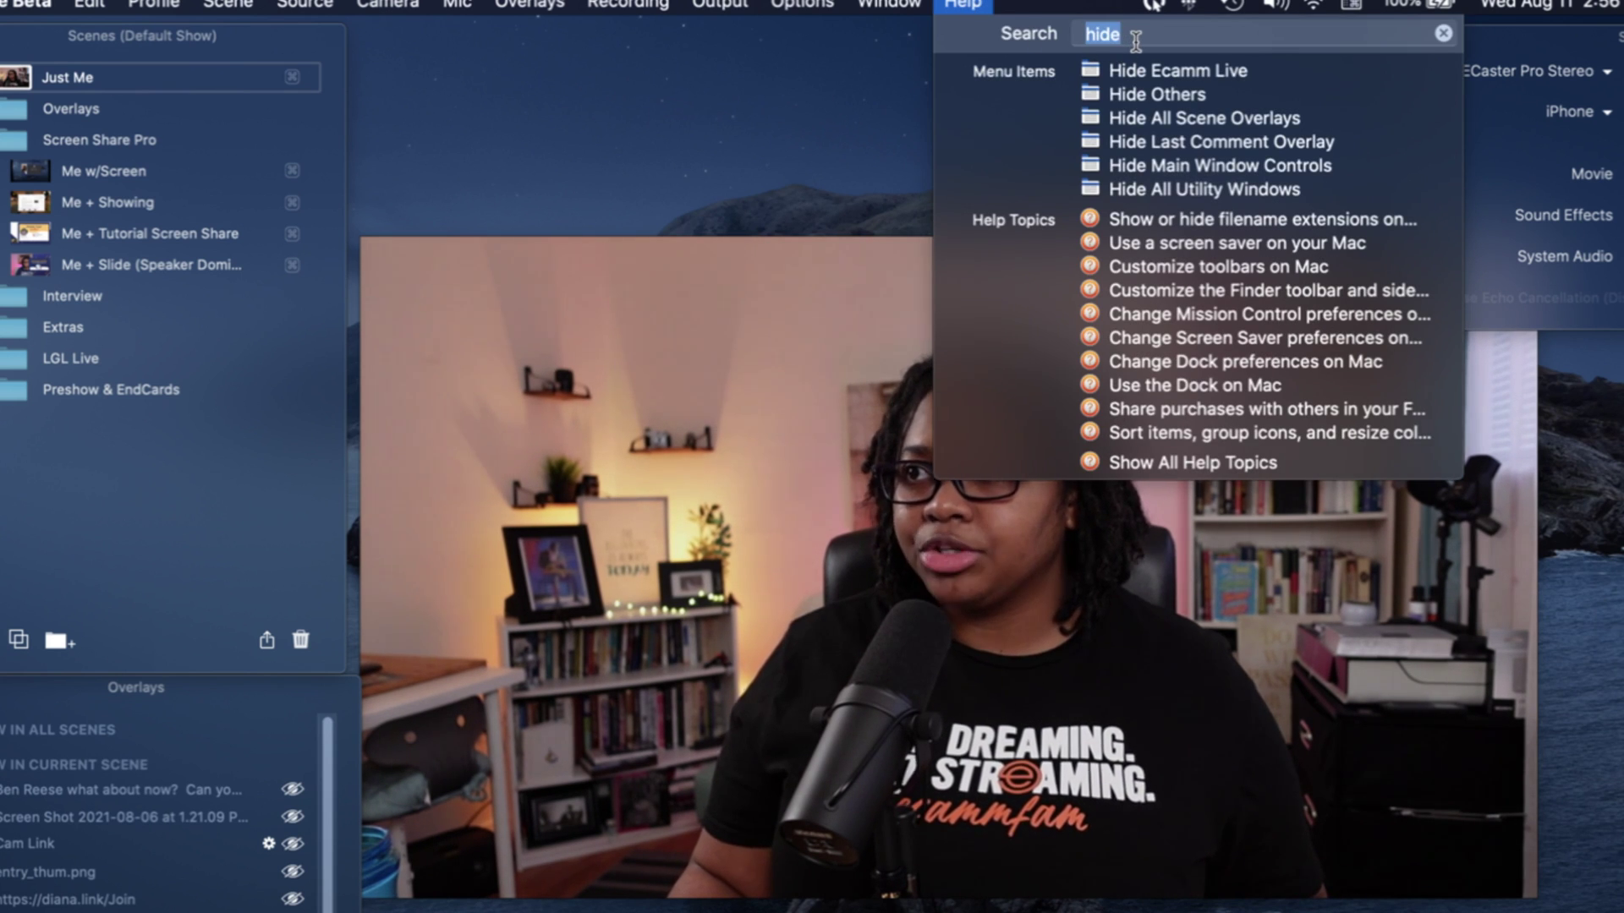
{"action": "type", "text": "hide"}
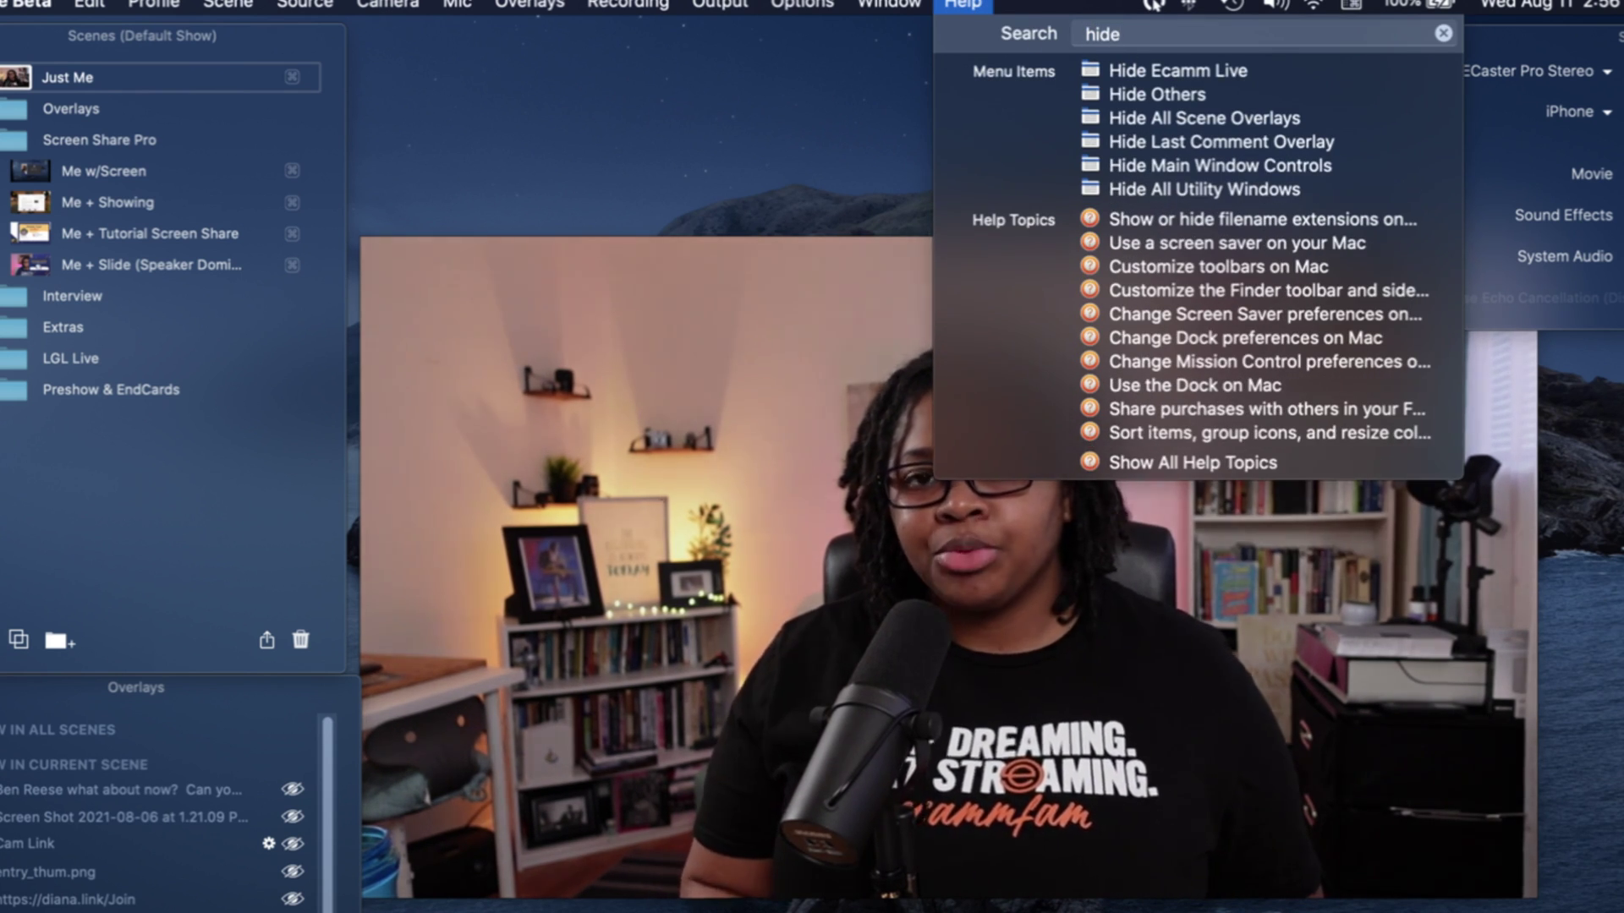
{"action": "mouse_move", "coordinate": [1218, 165]}
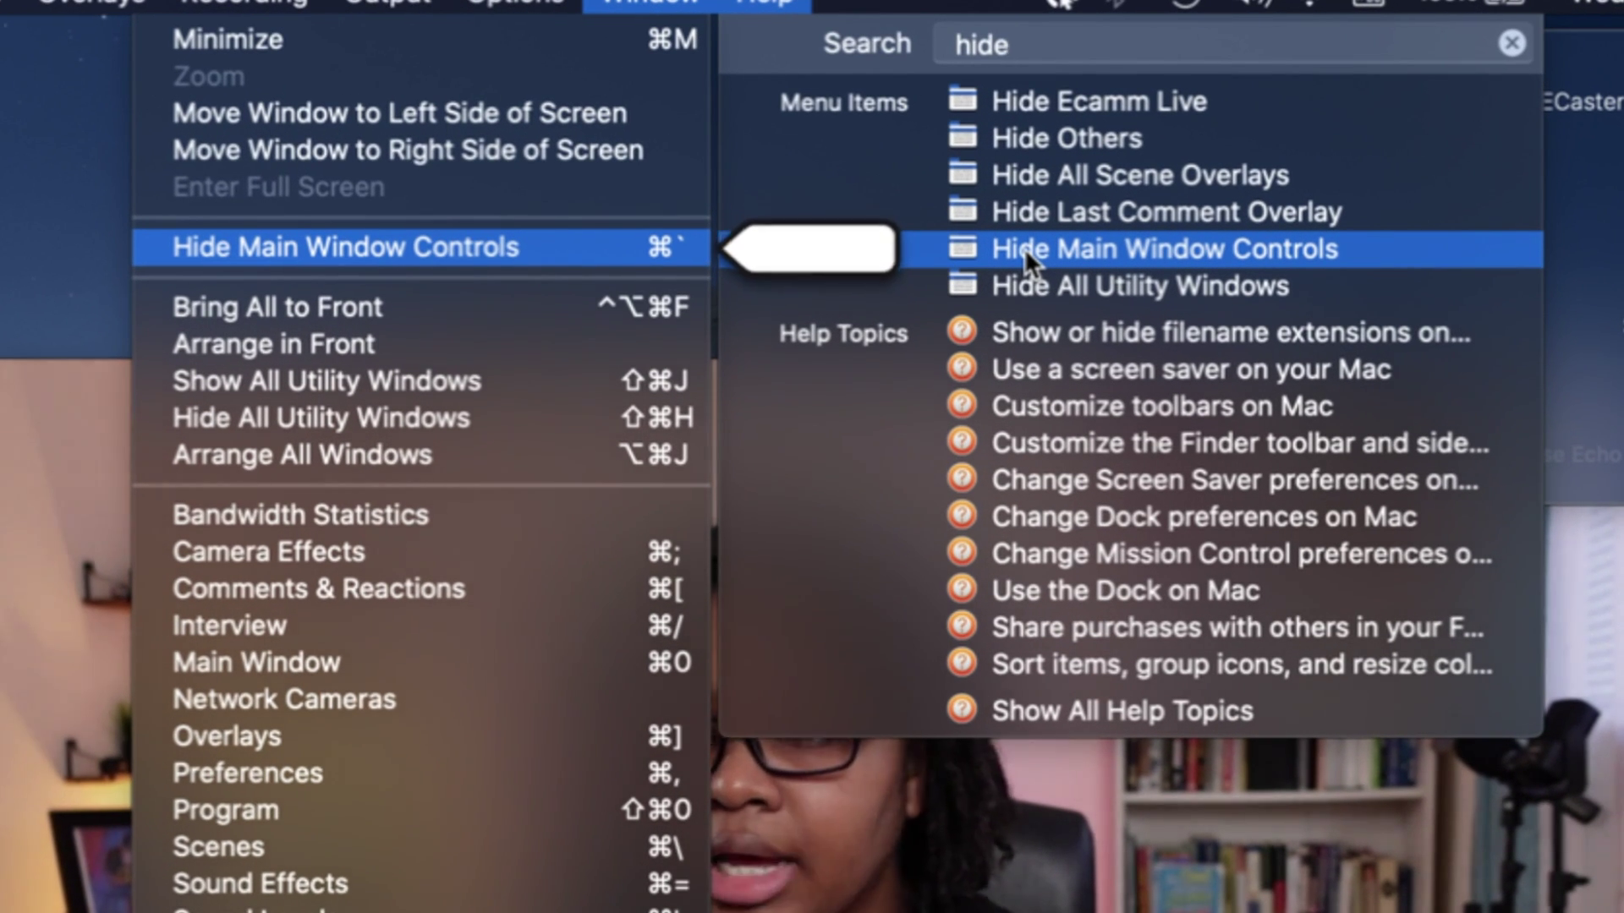
{"action": "left_click", "coordinate": [1024, 247]}
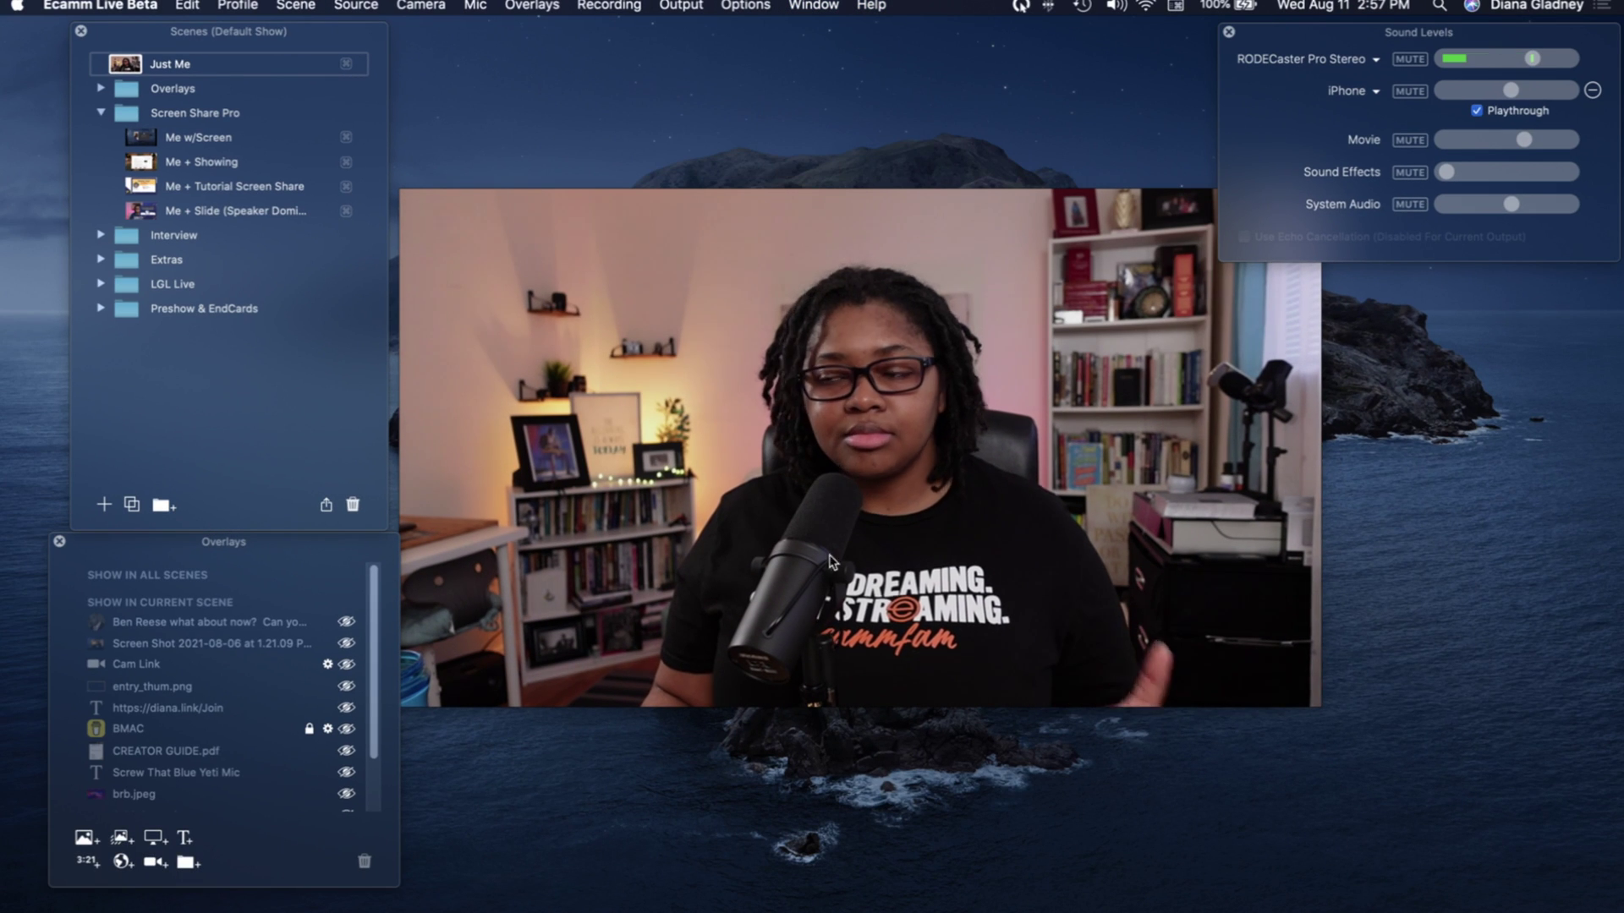
- Nudge the control-free webcam preview window slightly right and down
{"action": "left_click_drag", "start_coordinate": [823, 518], "coordinate": [854, 523]}
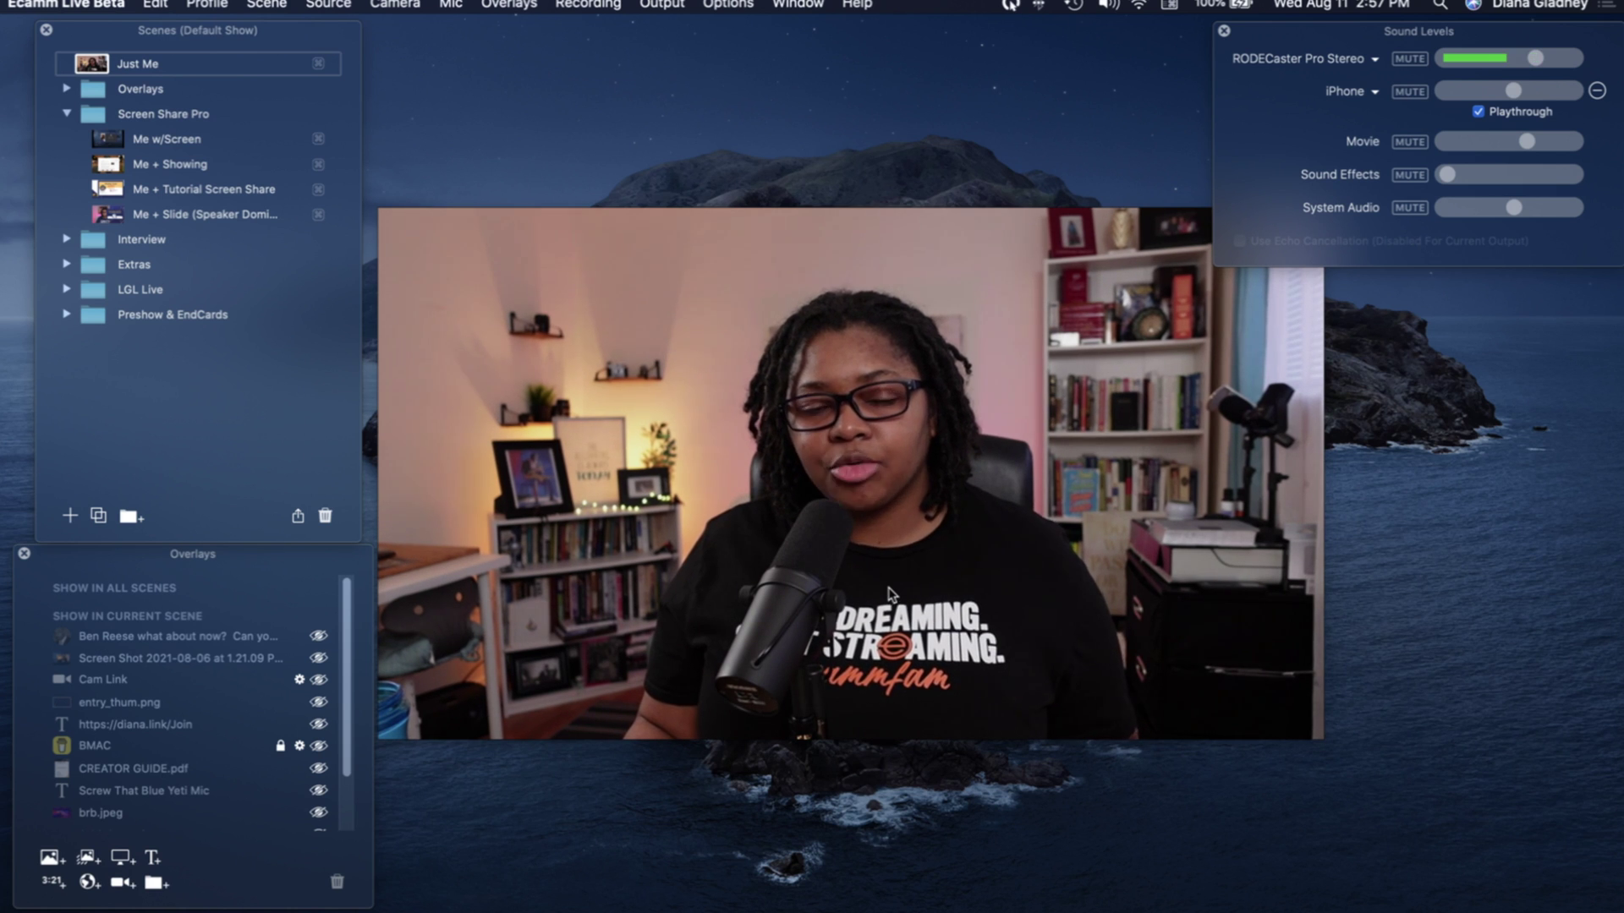
{"action": "left_click", "coordinate": [850, 7]}
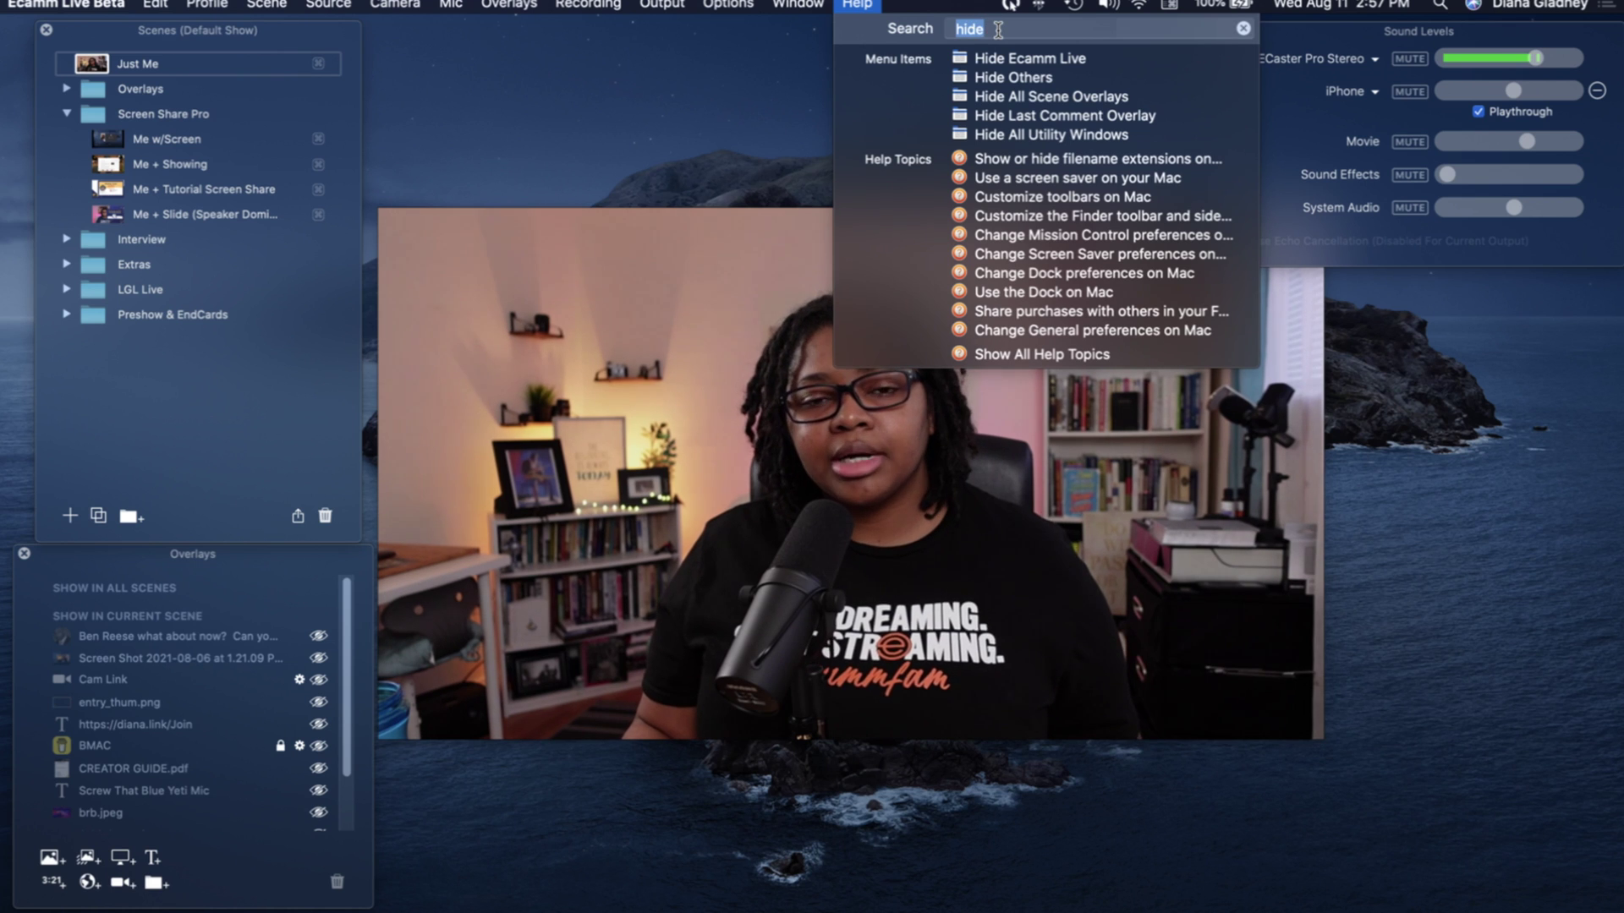
{"action": "mouse_move", "coordinate": [1030, 58]}
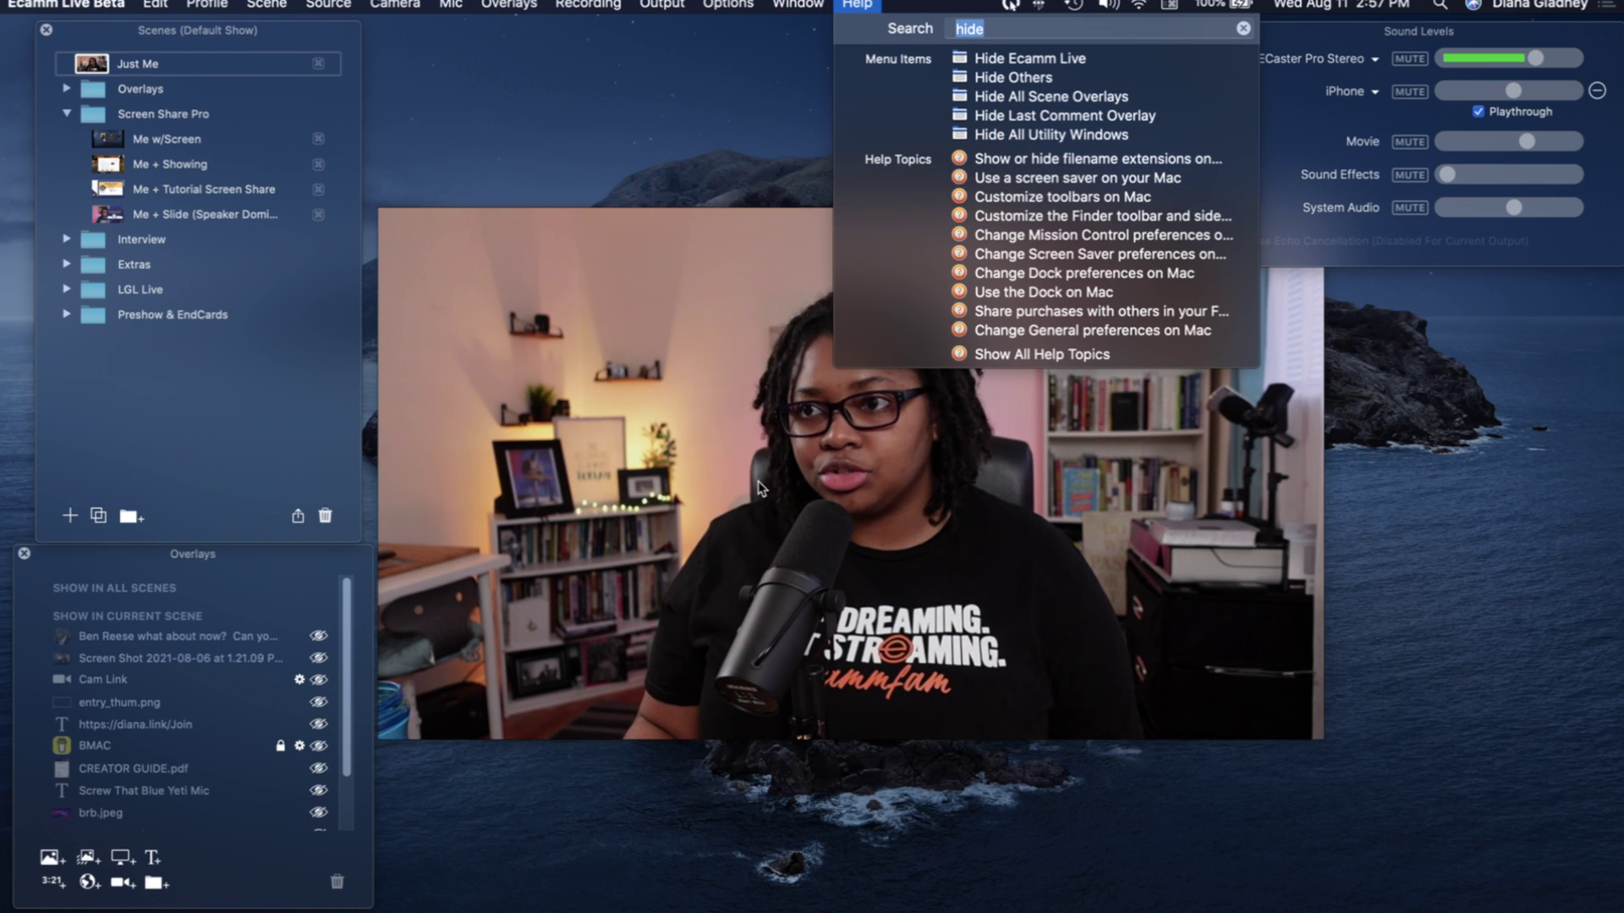
- Dismiss the 'hide' help results and restore the main window controls with ⌘`
{"action": "left_click", "coordinate": [745, 547]}
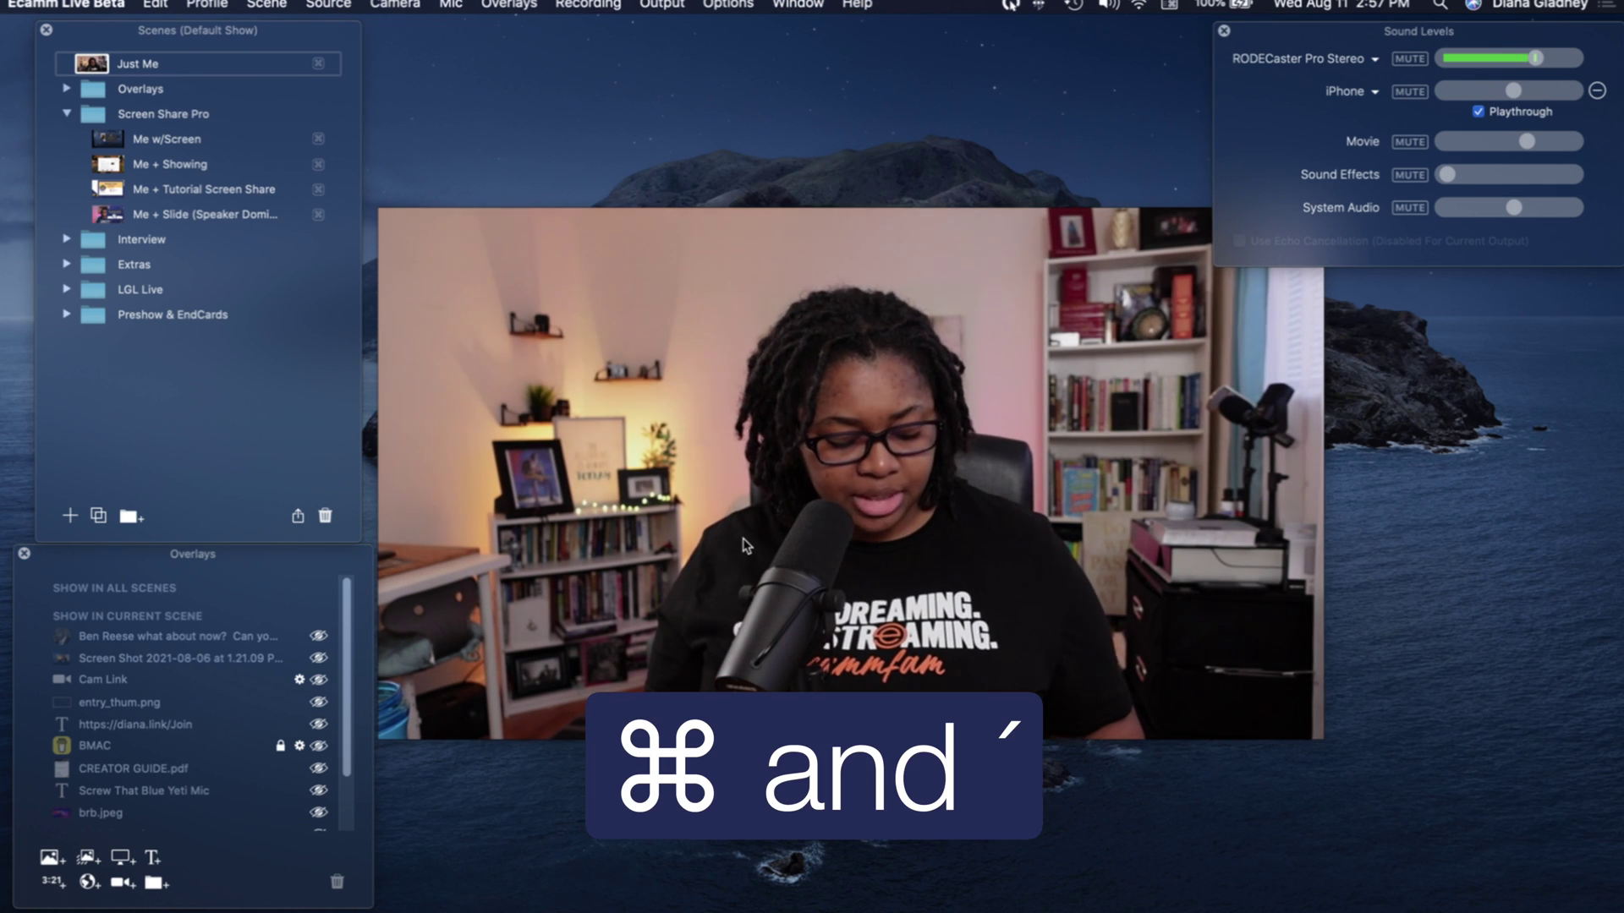
{"action": "key", "text": "super+grave"}
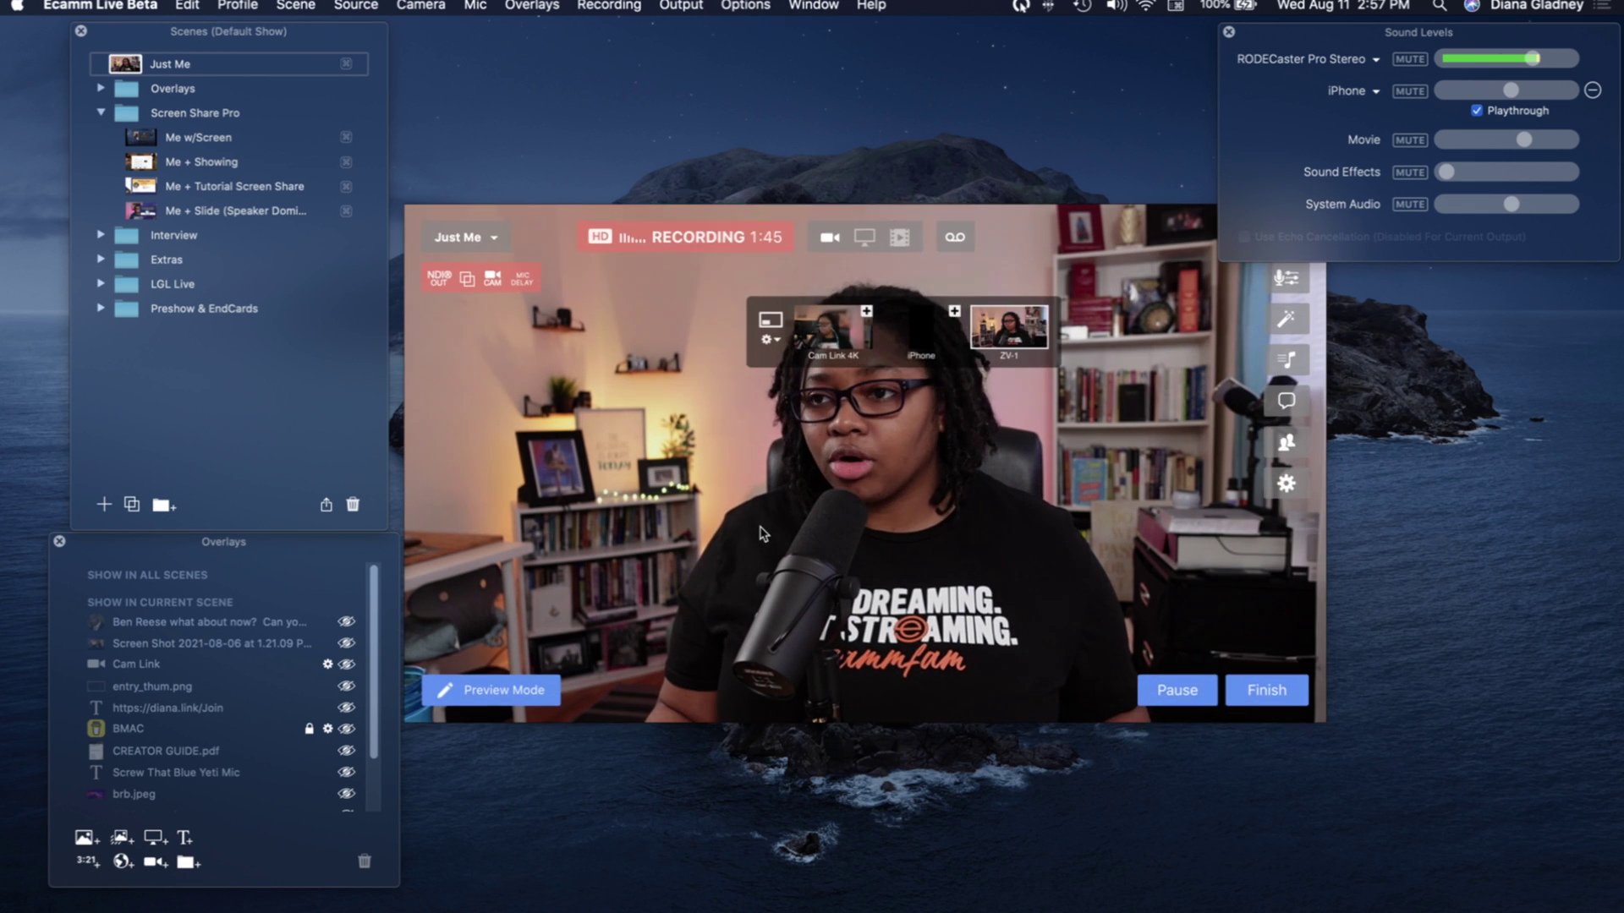
- Switch to the Me w/Screen scene and unlock the ewtv web page screen overlay
{"action": "left_click", "coordinate": [142, 140]}
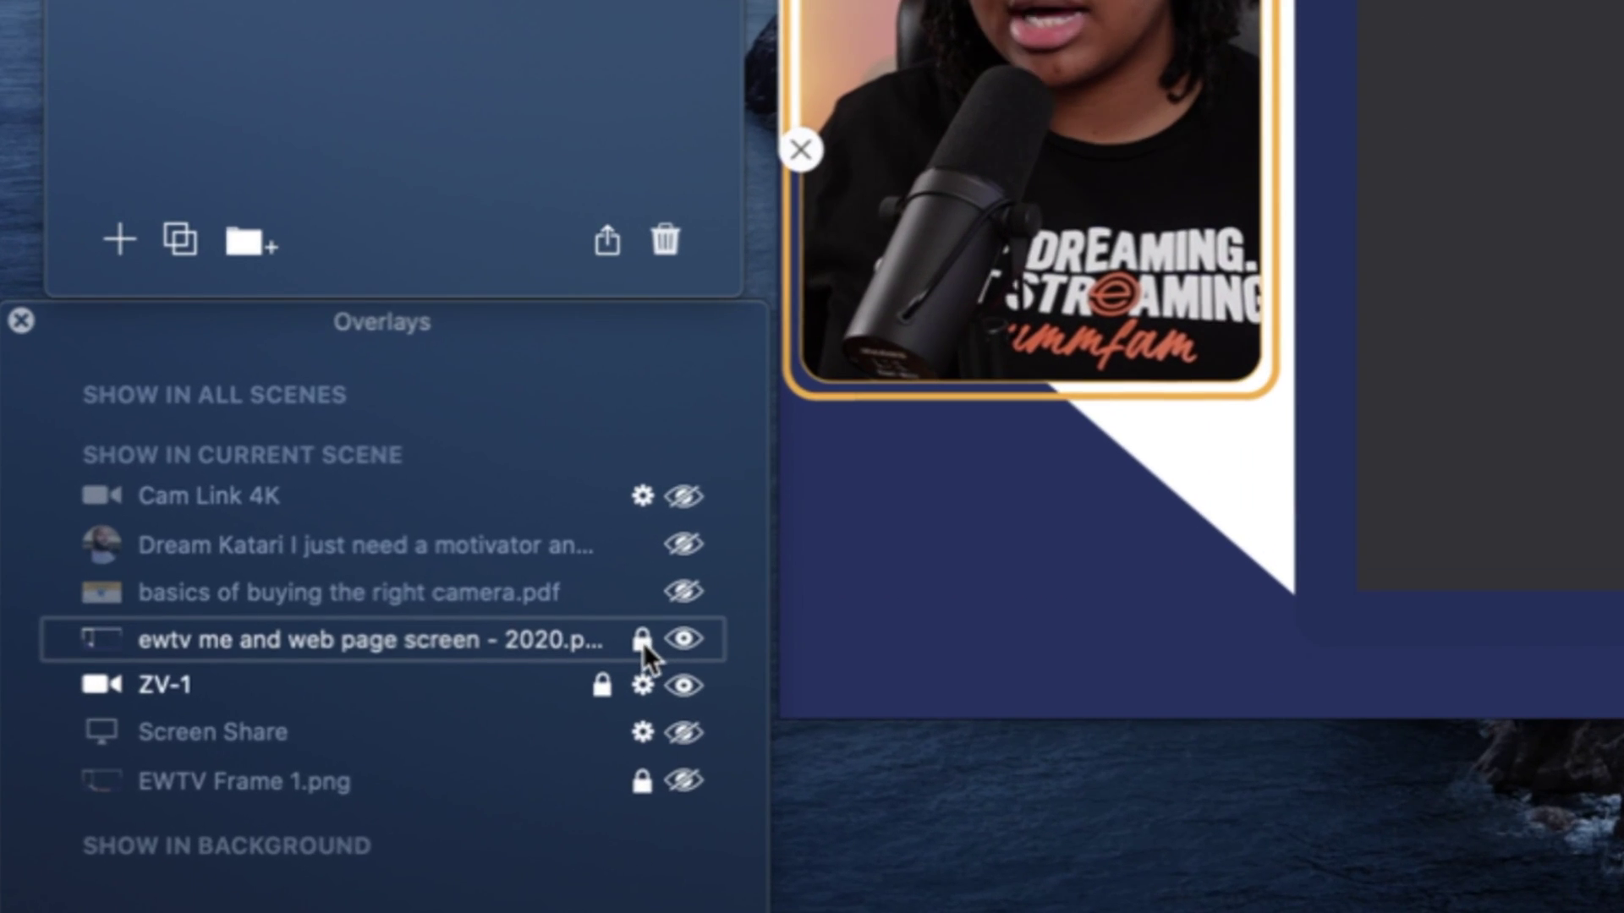
{"action": "left_click", "coordinate": [342, 688]}
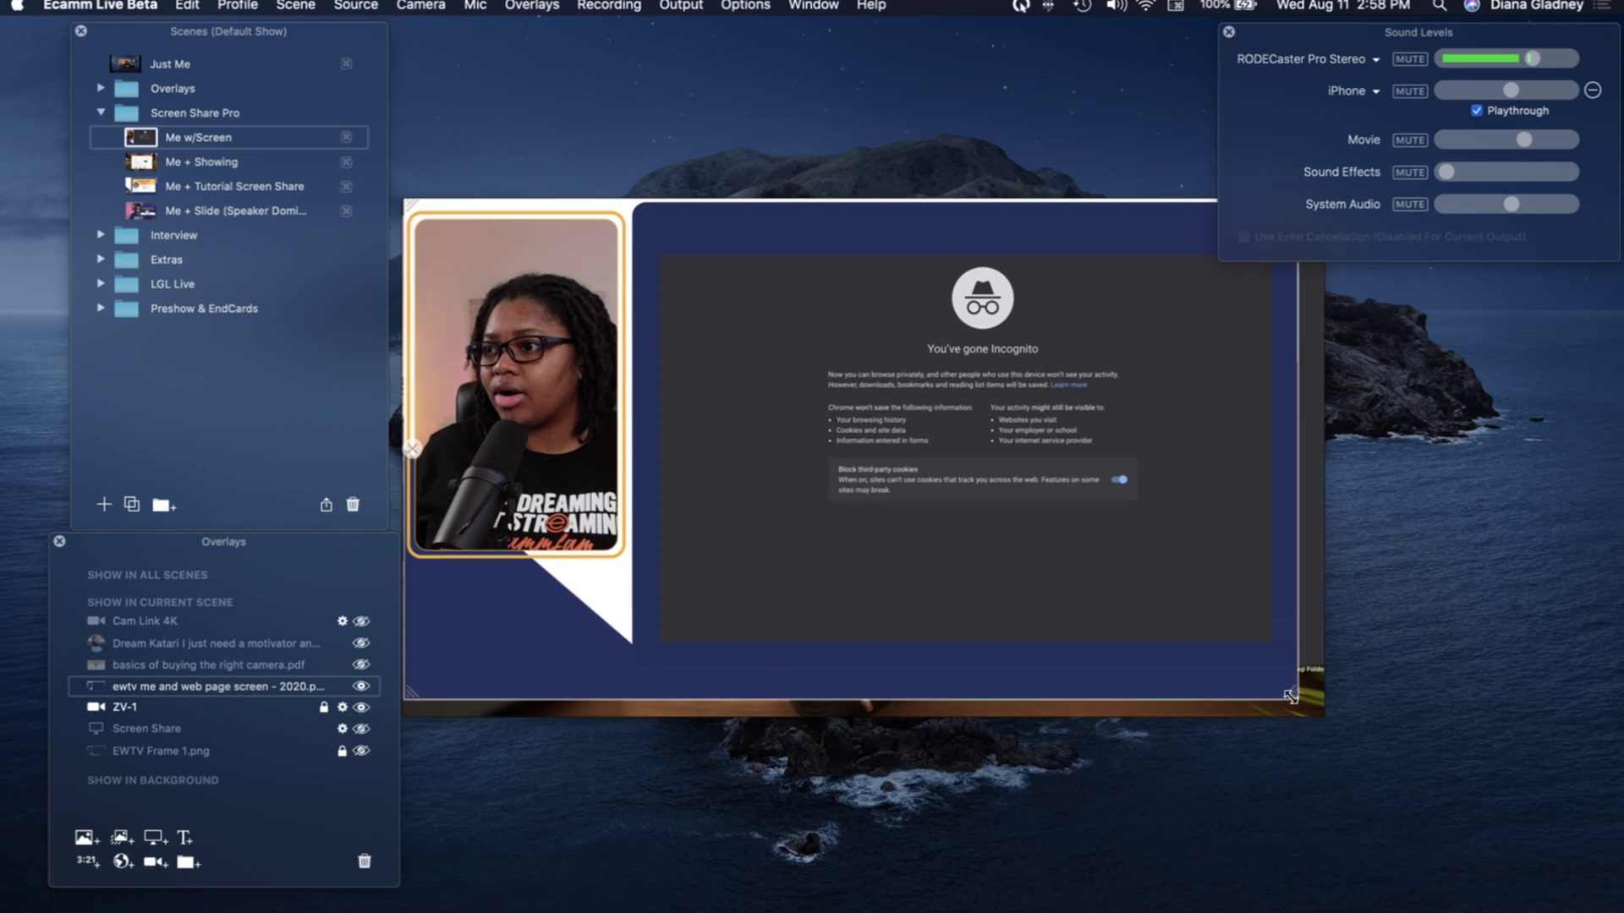
- Resize the preview from its bottom-right and bottom-left corners, then return to Just Me
{"action": "left_click_drag", "start_coordinate": [1285, 693], "coordinate": [1318, 710]}
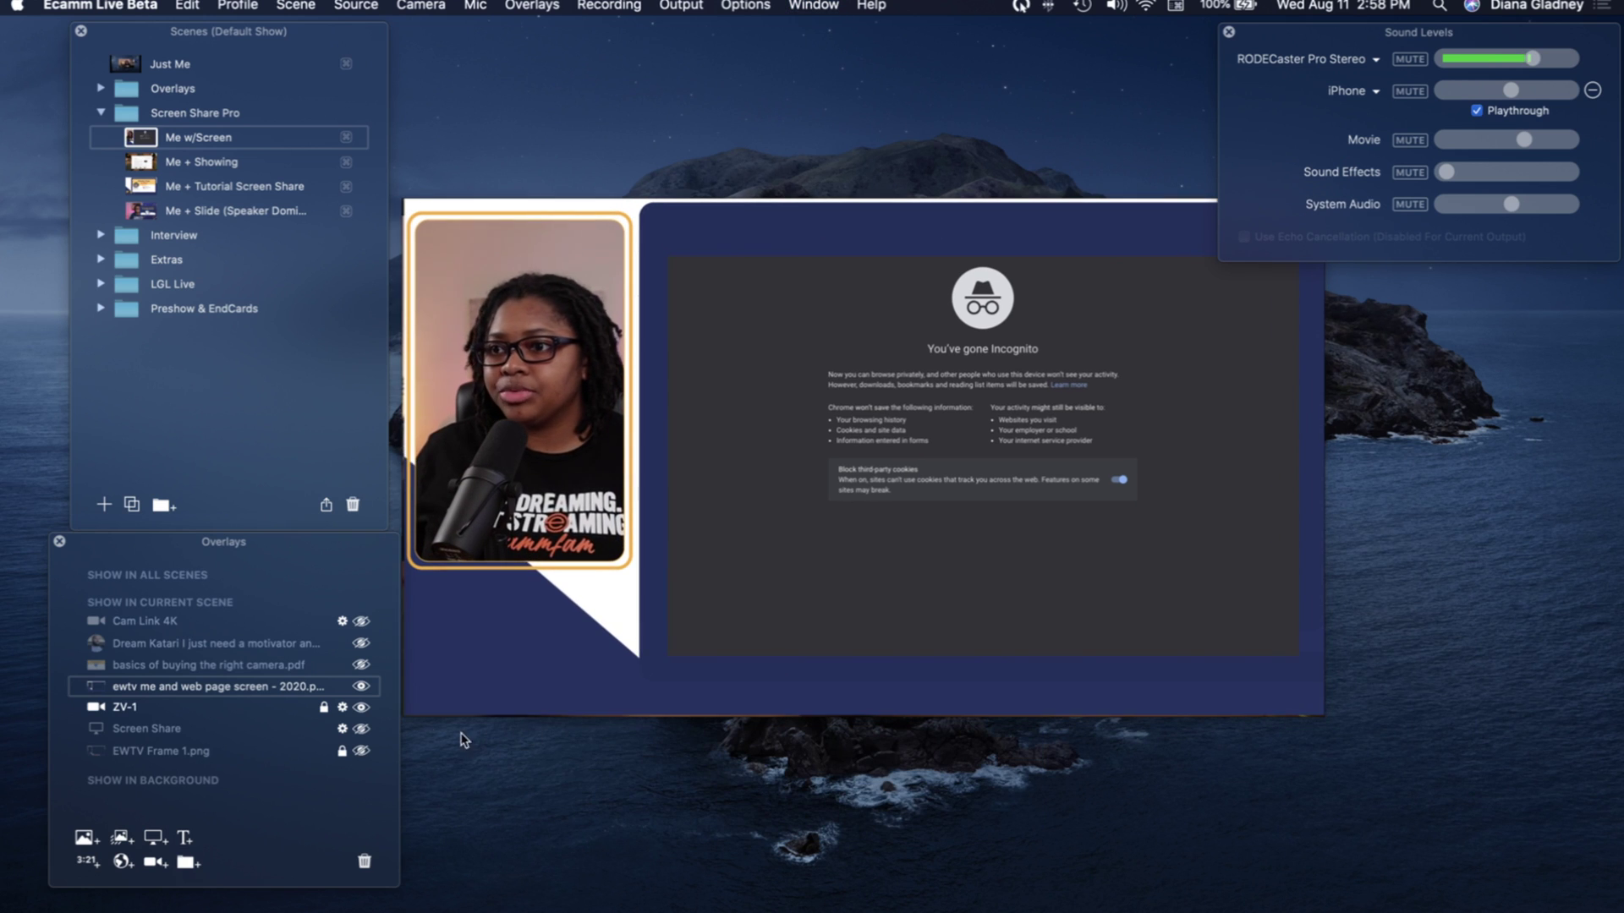
{"action": "left_click_drag", "start_coordinate": [411, 715], "coordinate": [406, 718]}
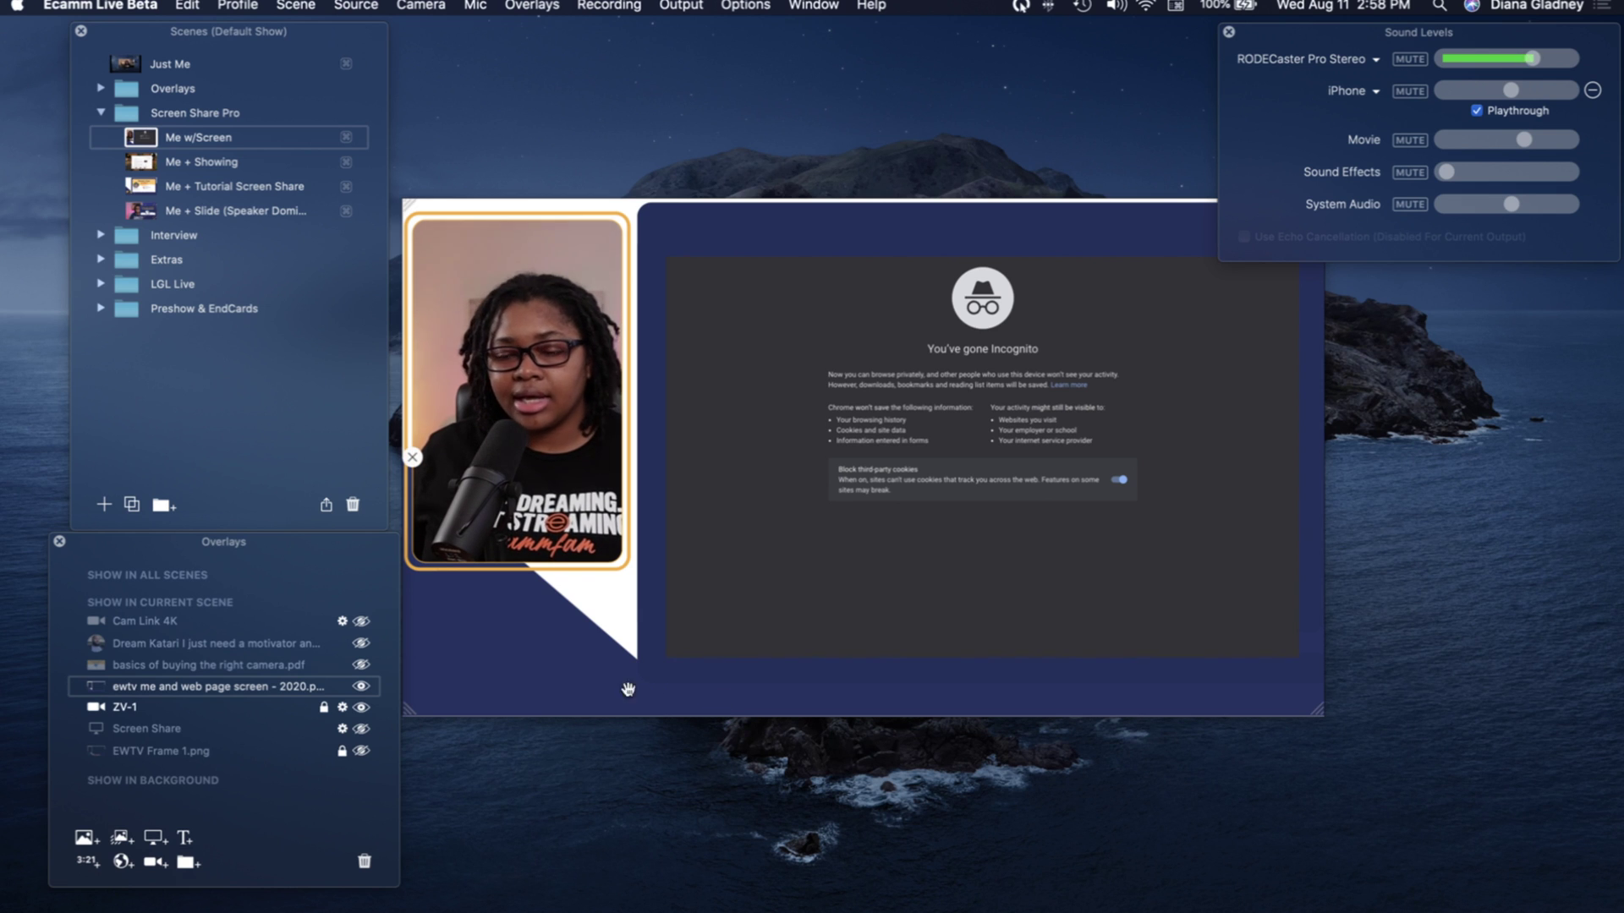
{"action": "key", "text": "super+1"}
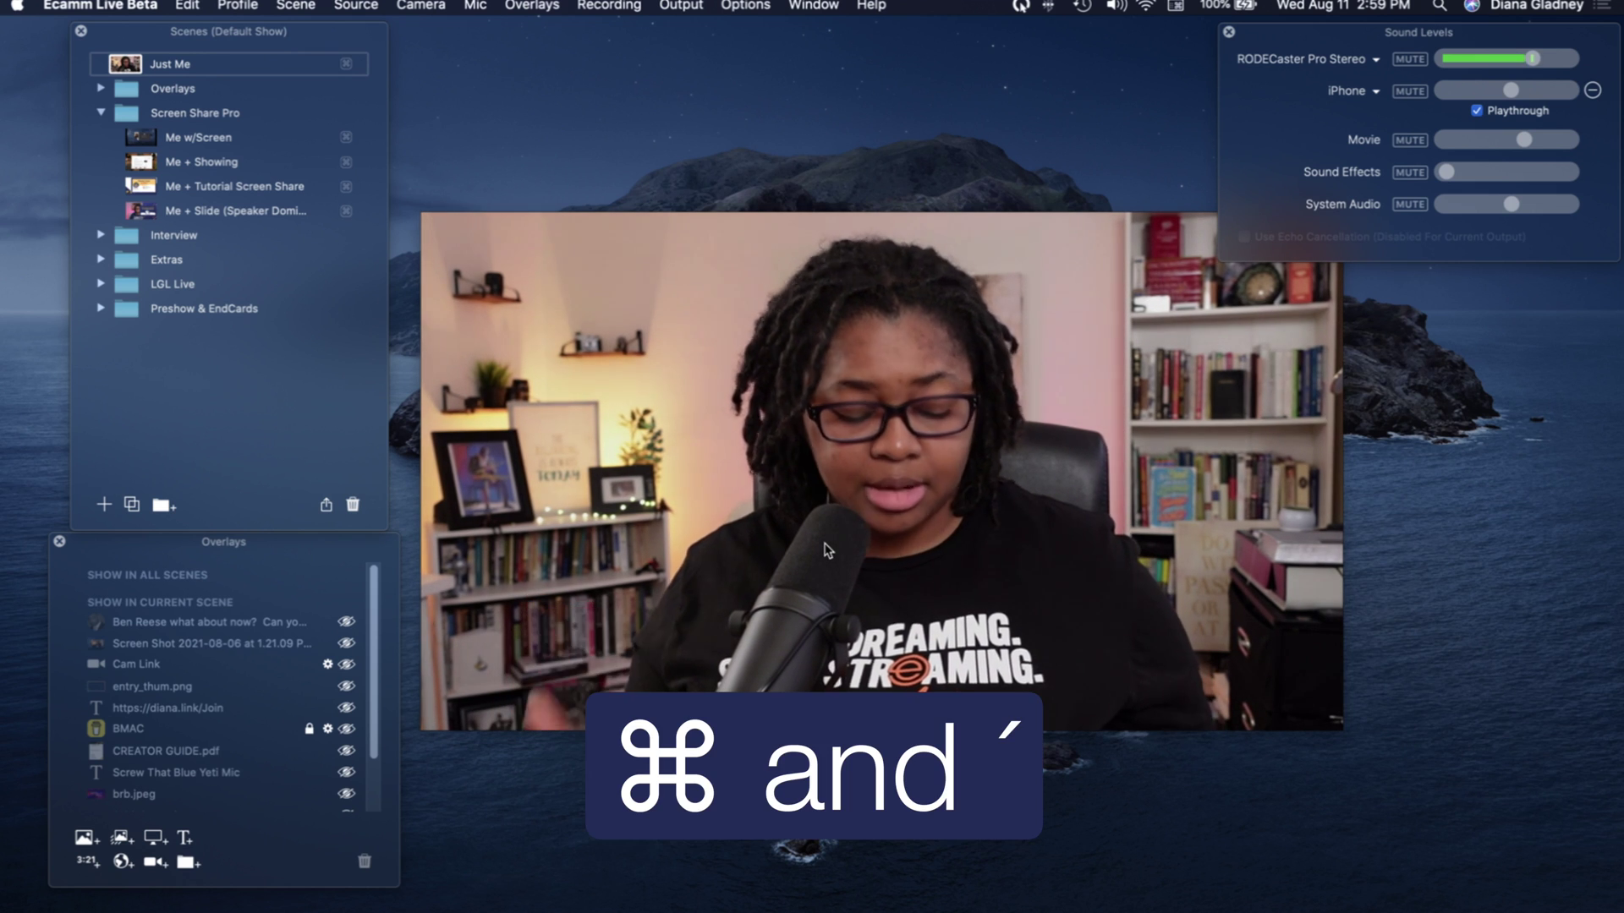
- Toggle Hide Main Window Controls off with ⌘` over the Just Me preview
{"action": "key", "text": "super+apostrophe"}
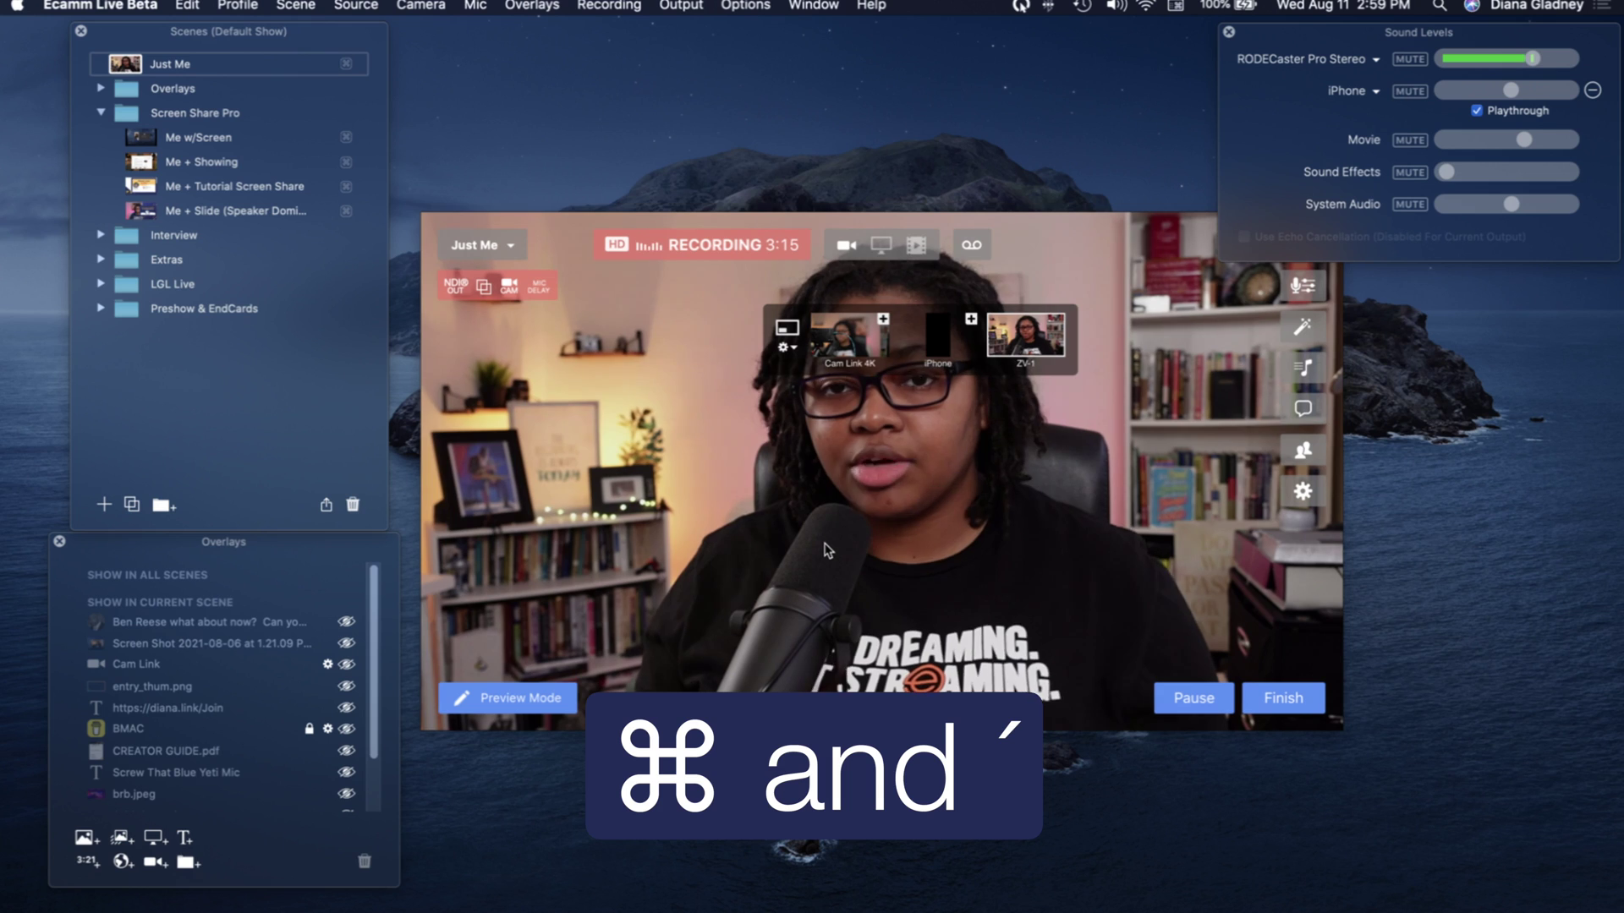